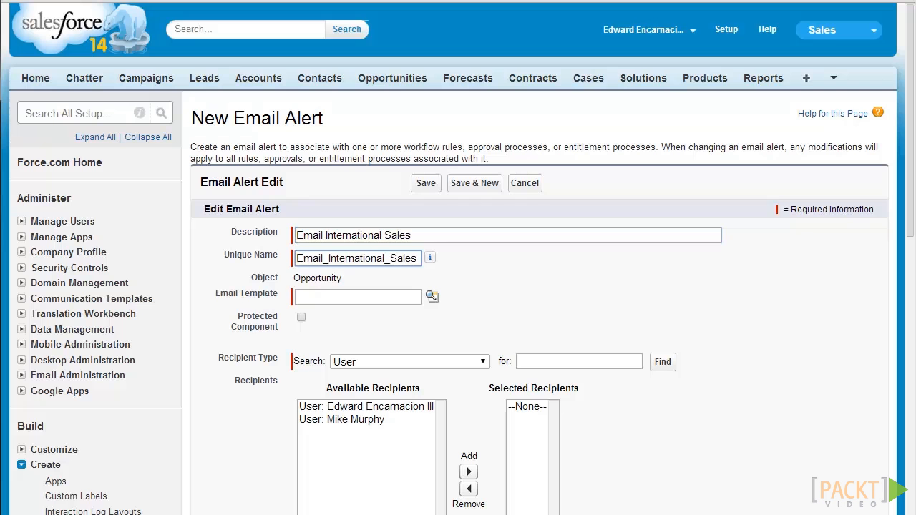
{"action": "key", "text": "Tab"}
{"action": "key", "text": "Tab"}
Choose the 'Email International Manager about new opportunity' email template for the alert.
{"action": "key", "text": "Return"}
{"action": "left_click_drag", "start_coordinate": [458, 308], "coordinate": [491, 120]}
{"action": "scroll", "coordinate": [450, 372], "scroll_direction": "down", "scroll_amount": 1}
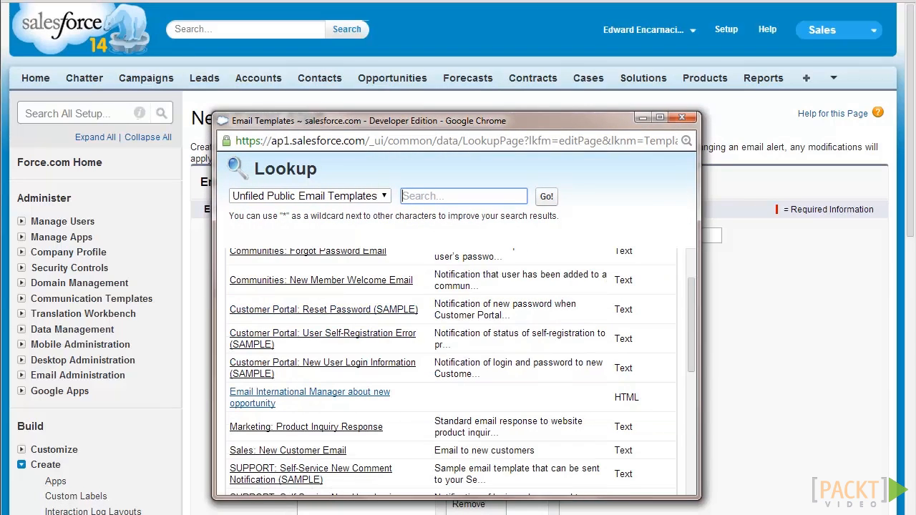
{"action": "left_click", "coordinate": [310, 398]}
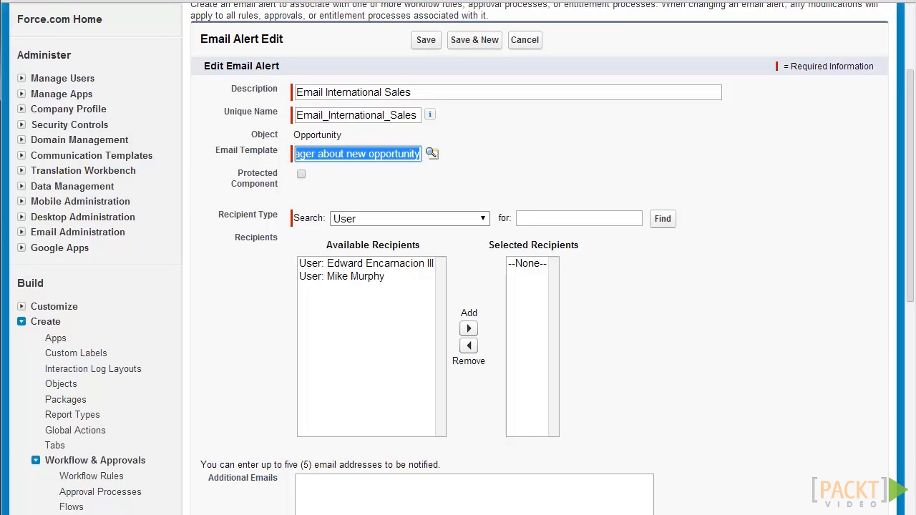
Add roles Customer Support, International; Sales Director - International; and International Sales as recipients.
{"action": "left_click", "coordinate": [410, 218]}
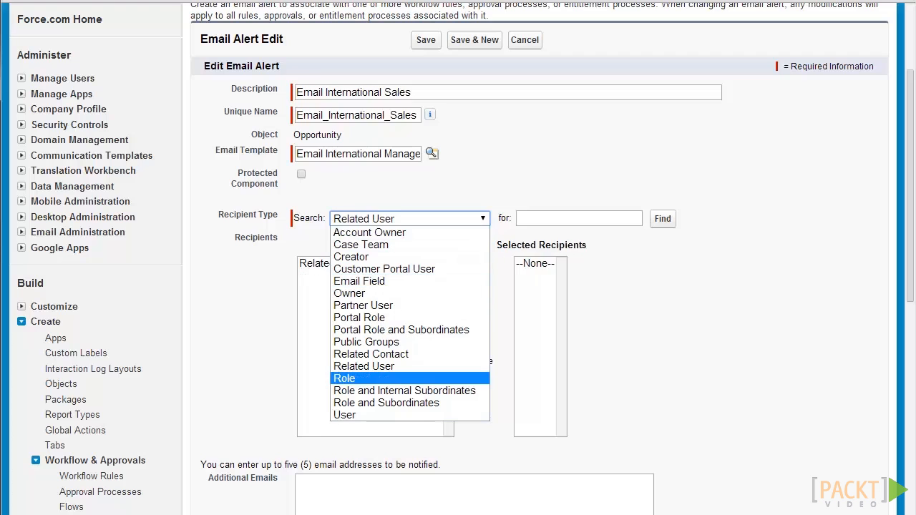
{"action": "left_click", "coordinate": [358, 378]}
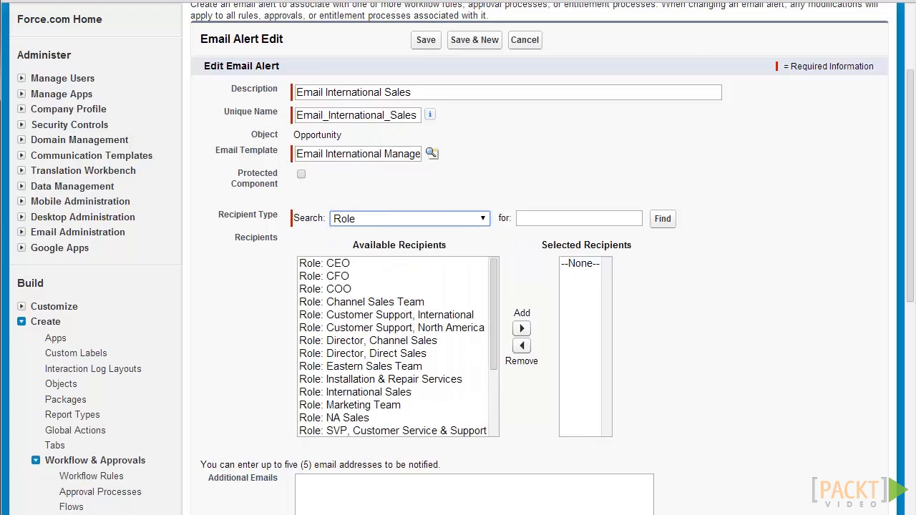
{"action": "left_click", "coordinate": [399, 315]}
{"action": "left_click", "coordinate": [521, 328]}
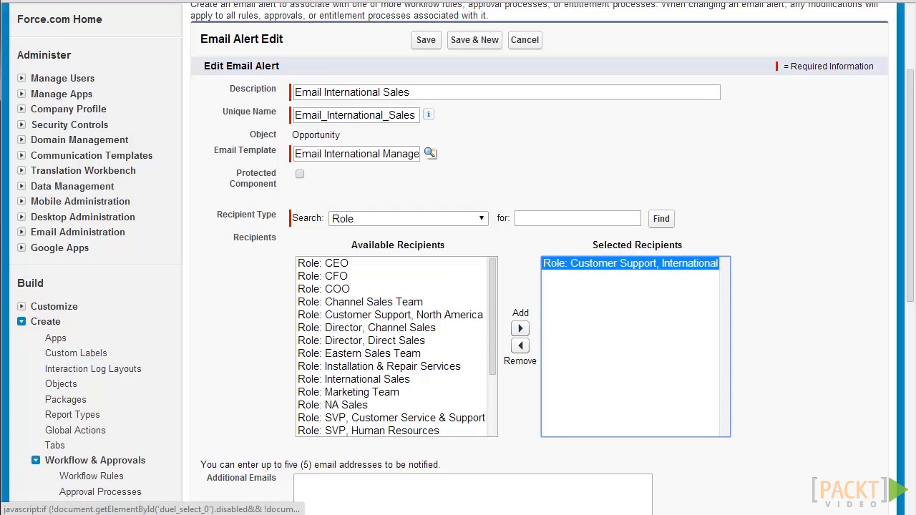
{"action": "left_click_drag", "start_coordinate": [493, 322], "coordinate": [492, 385]}
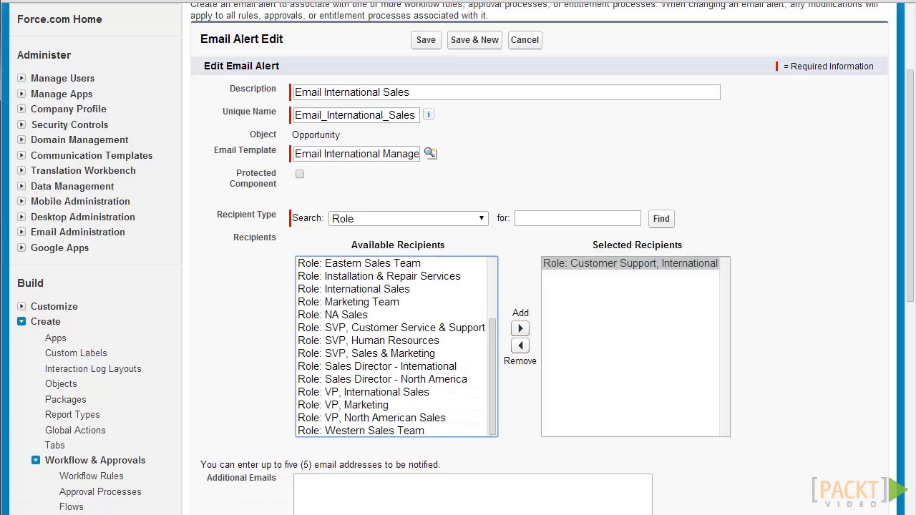
{"action": "left_click", "coordinate": [390, 366]}
{"action": "left_click", "coordinate": [520, 328]}
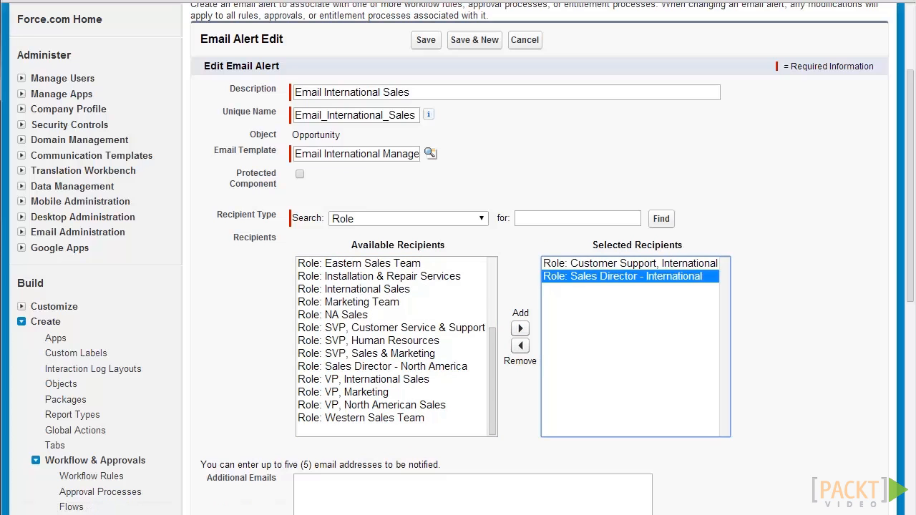
{"action": "left_click", "coordinate": [354, 288]}
{"action": "left_click", "coordinate": [521, 329]}
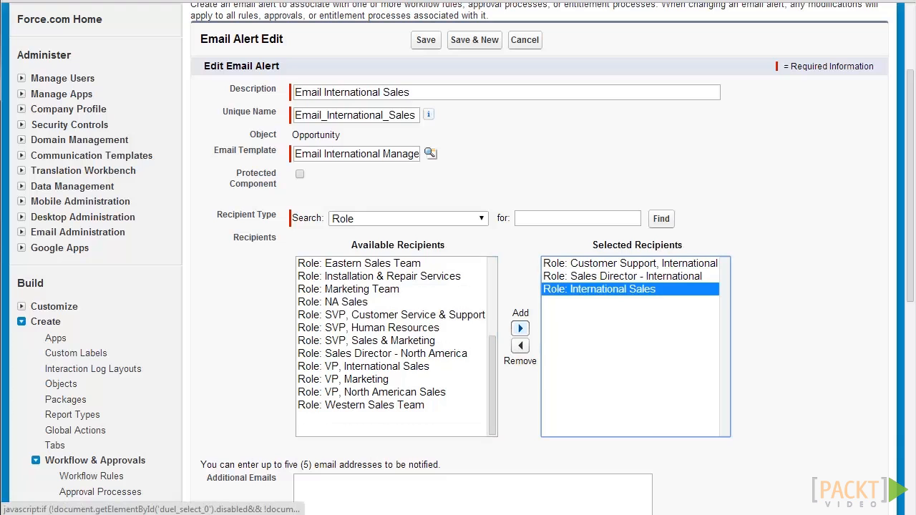
{"action": "scroll", "coordinate": [520, 343], "scroll_direction": "down", "scroll_amount": 3}
{"action": "left_click", "coordinate": [429, 315]}
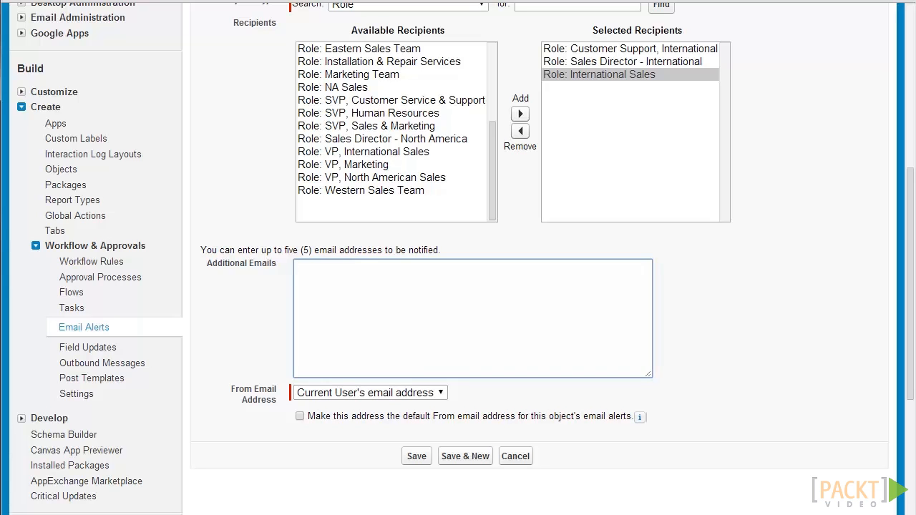
Save the Email International Sales alert and begin a New Field Update action.
{"action": "left_click", "coordinate": [416, 456]}
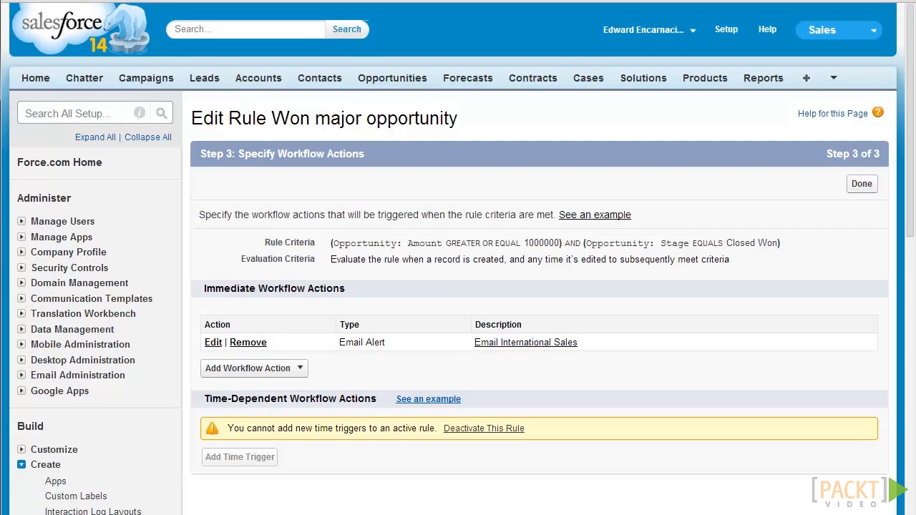
{"action": "left_click", "coordinate": [252, 368]}
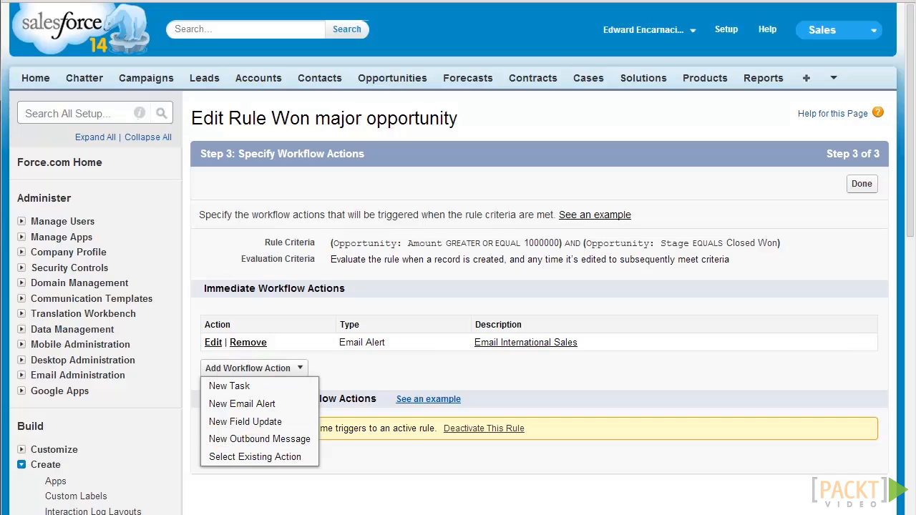
{"action": "left_click", "coordinate": [244, 422]}
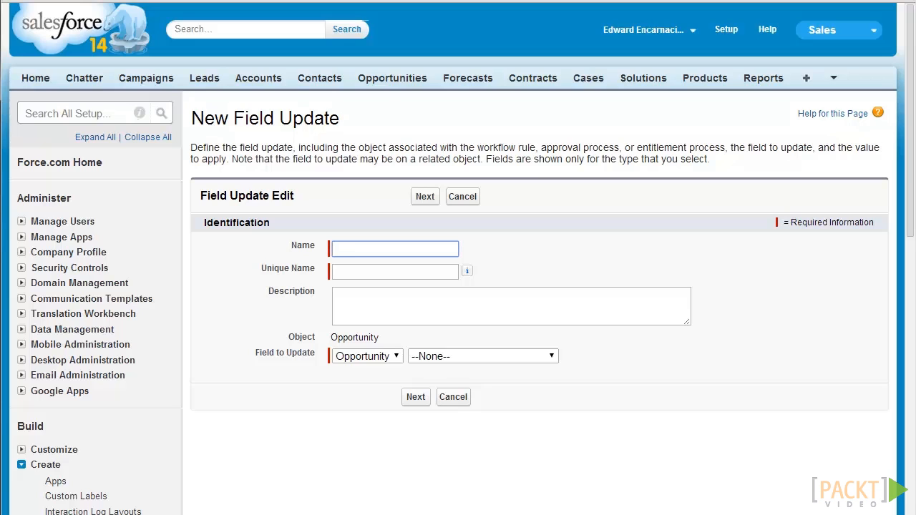
Name the field update 'Compute GST', targeting the Opportunity GST field with a formula value.
{"action": "type", "text": "Compute GST"}
{"action": "key", "text": "Tab"}
{"action": "key", "text": "Tab"}
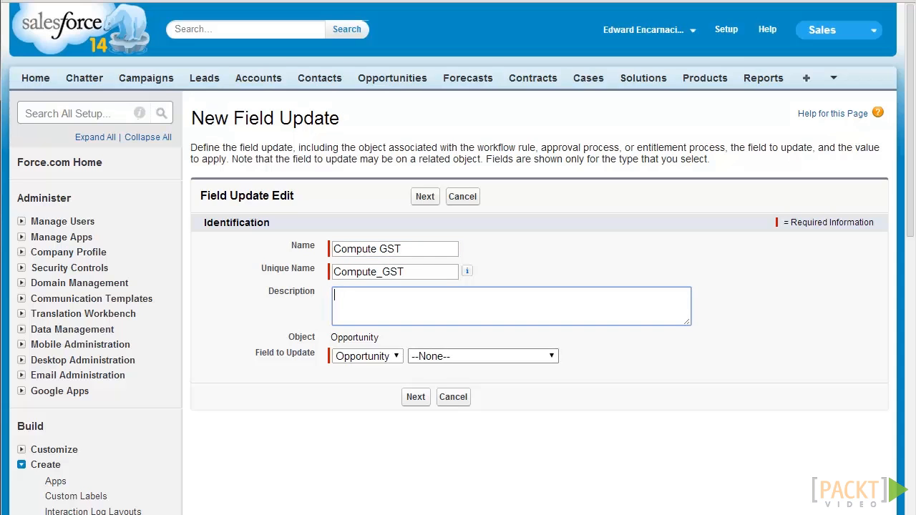
{"action": "left_click", "coordinate": [483, 356]}
{"action": "scroll", "coordinate": [477, 456], "scroll_direction": "down", "scroll_amount": 1}
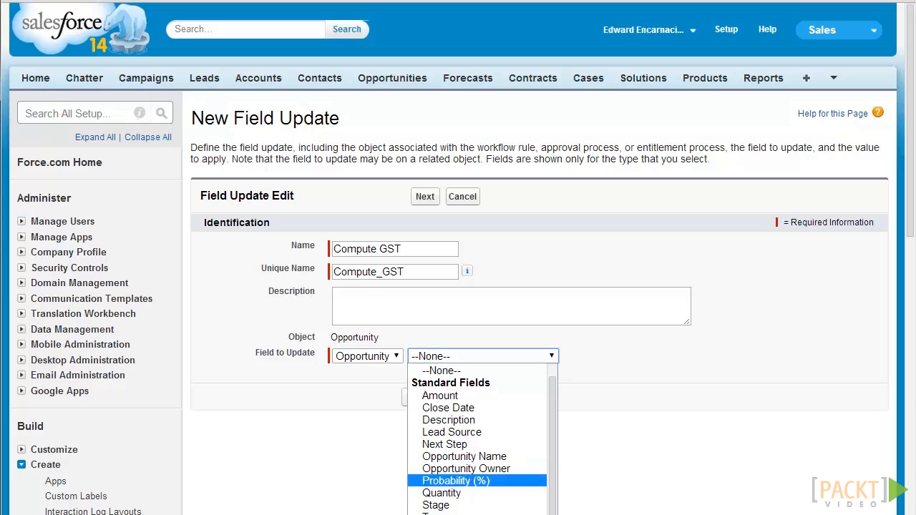
{"action": "left_click", "coordinate": [458, 512]}
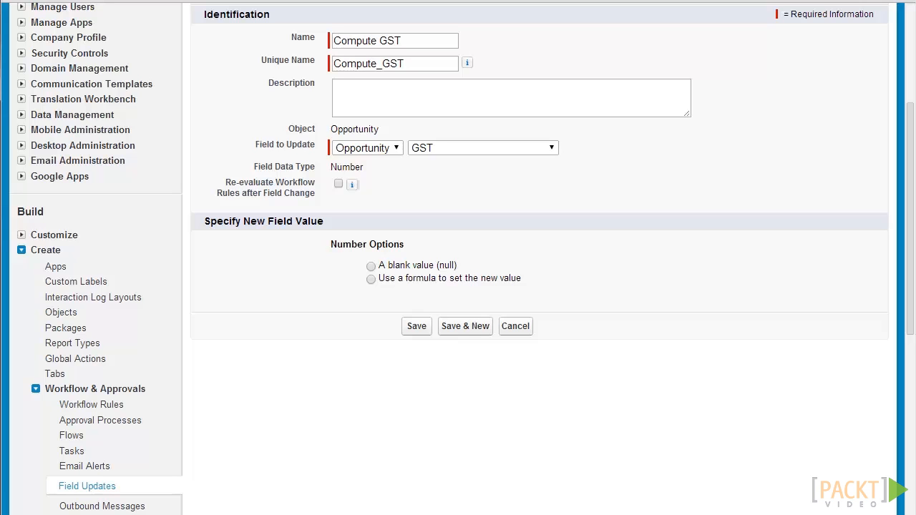
{"action": "left_click", "coordinate": [370, 279]}
Enter the GST formula Amount * 0.15 and run Check Syntax on it.
{"action": "left_click", "coordinate": [408, 308]}
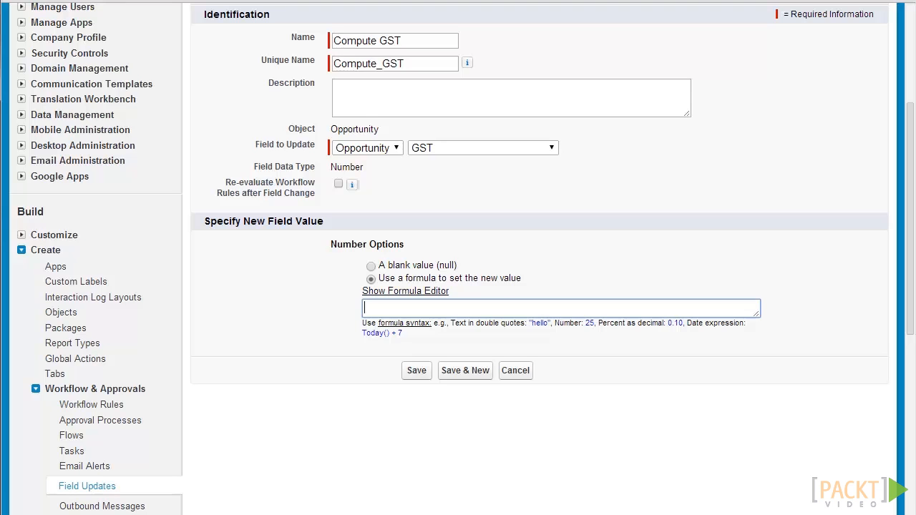
{"action": "type", "text": "1.1"}
{"action": "key", "text": "BackSpace"}
{"action": "key", "text": "BackSpace"}
{"action": "key", "text": "BackSpace"}
{"action": "left_click", "coordinate": [405, 292]}
{"action": "scroll", "coordinate": [405, 291], "scroll_direction": "down", "scroll_amount": 1}
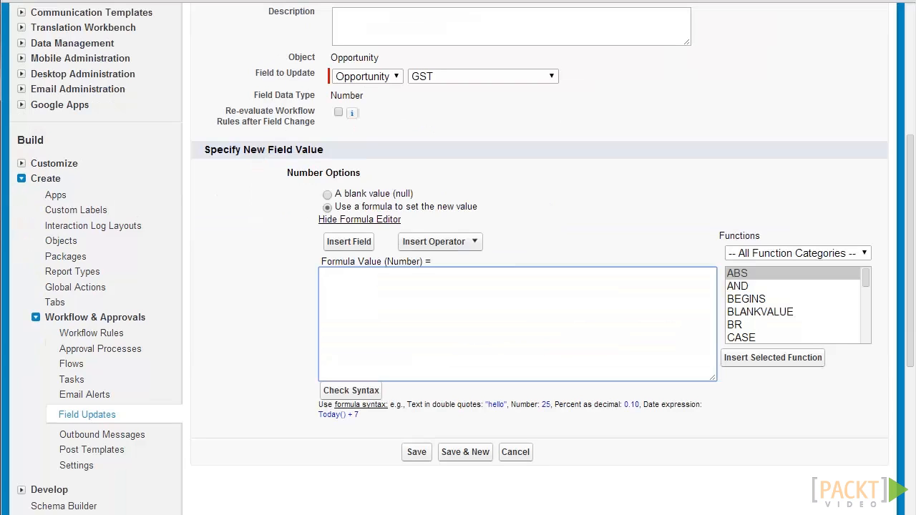
{"action": "left_click", "coordinate": [348, 241]}
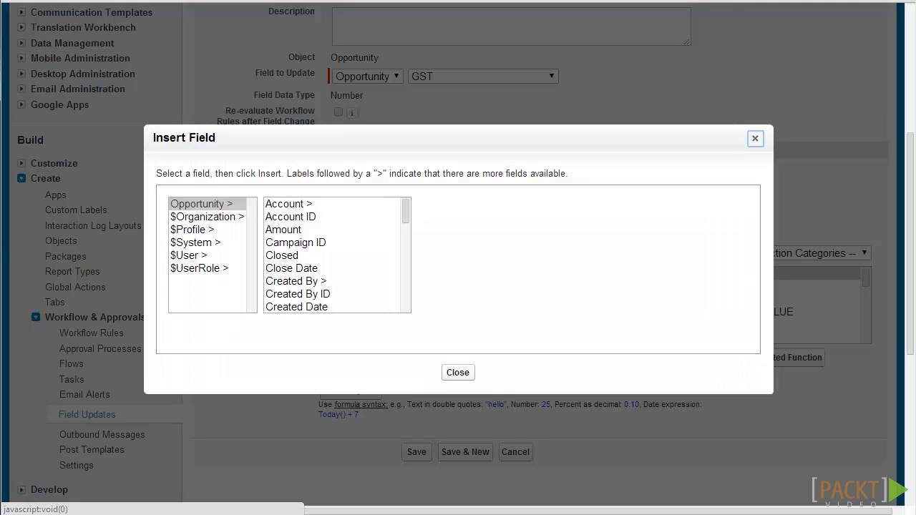
{"action": "left_click_drag", "start_coordinate": [405, 211], "coordinate": [406, 210]}
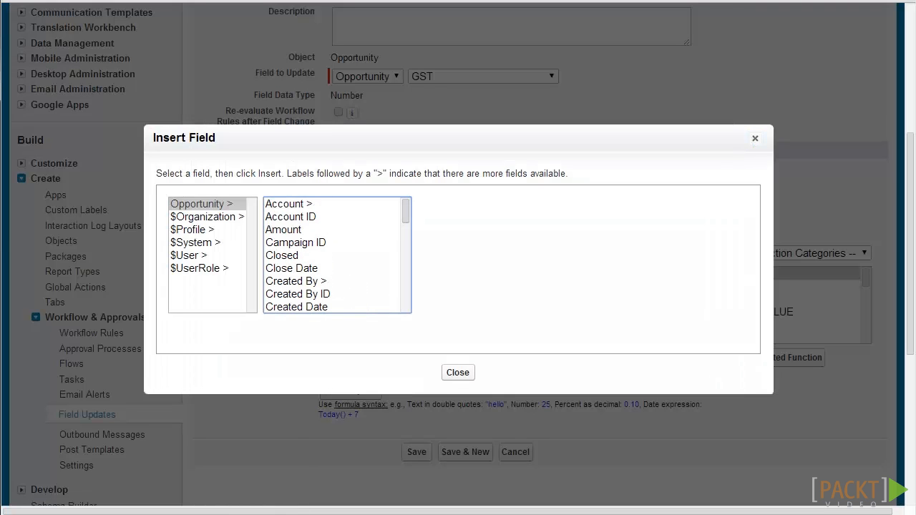
{"action": "left_click", "coordinate": [285, 230]}
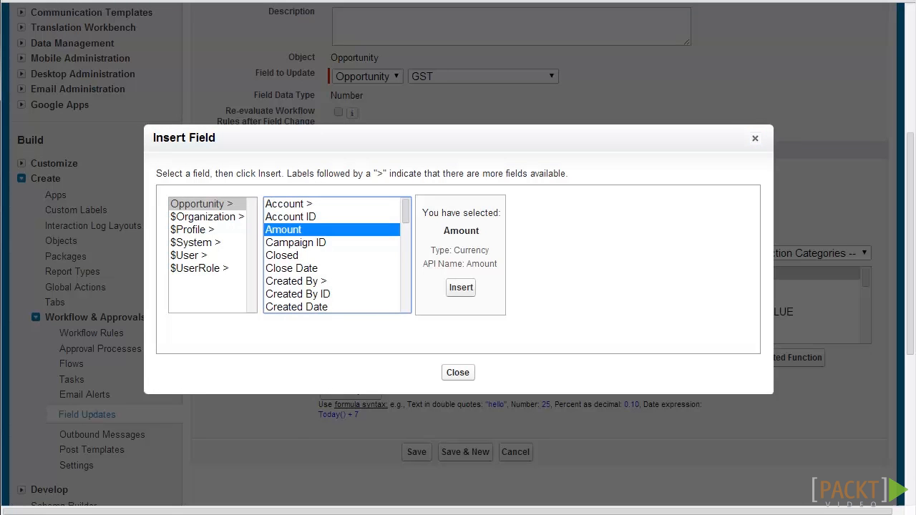
{"action": "left_click", "coordinate": [461, 287]}
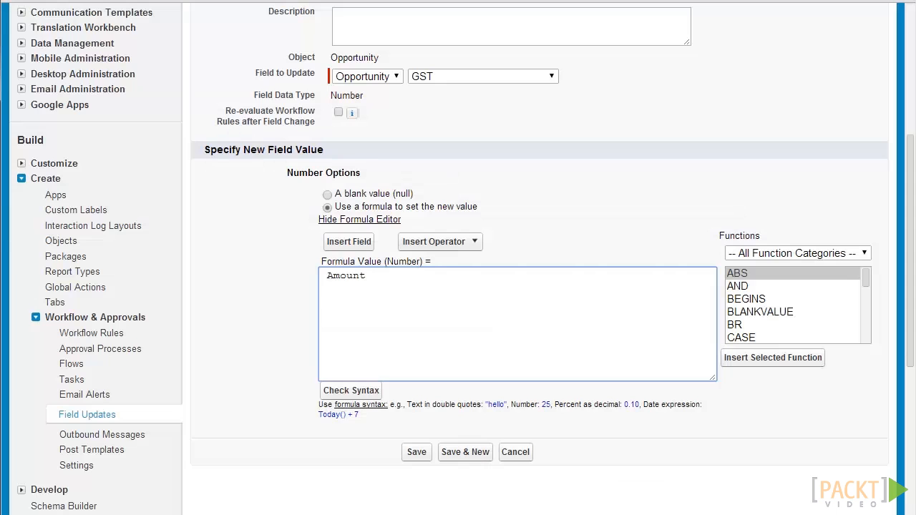
{"action": "left_click", "coordinate": [438, 241]}
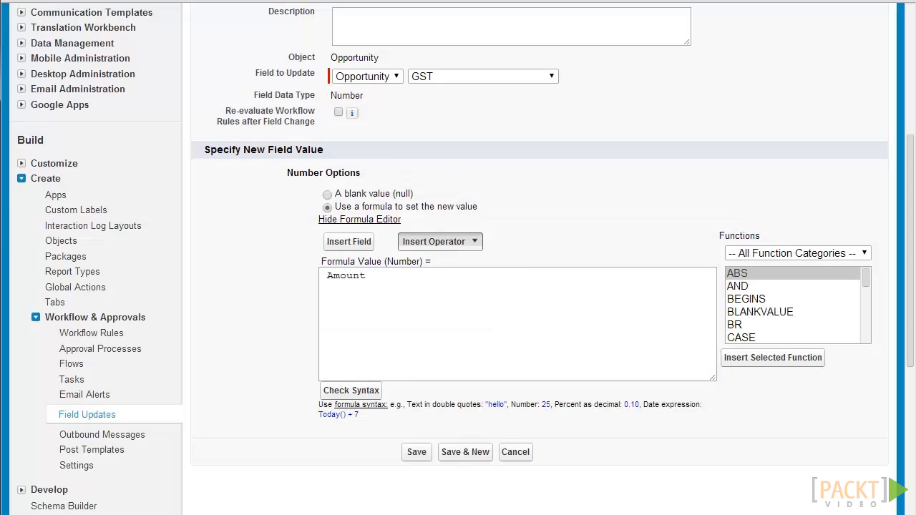
{"action": "left_click", "coordinate": [426, 295]}
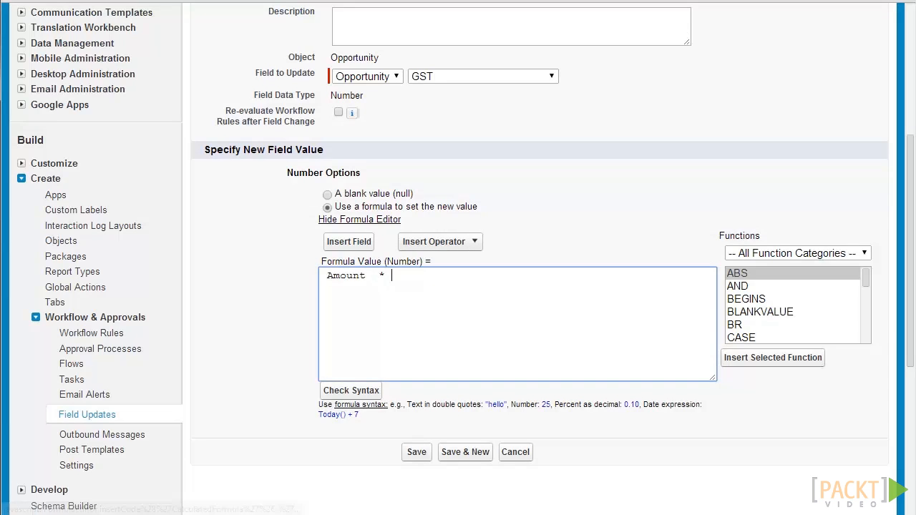
{"action": "type", "text": "0"}
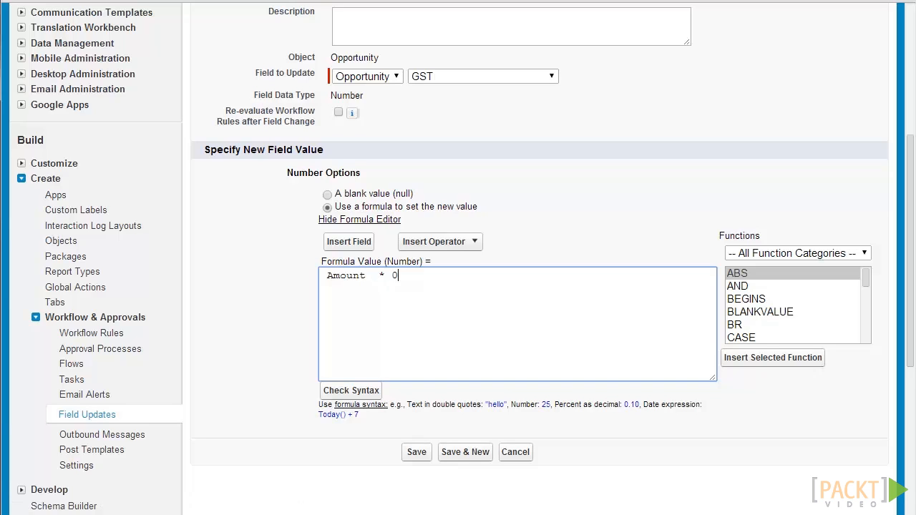
{"action": "type", "text": ".15"}
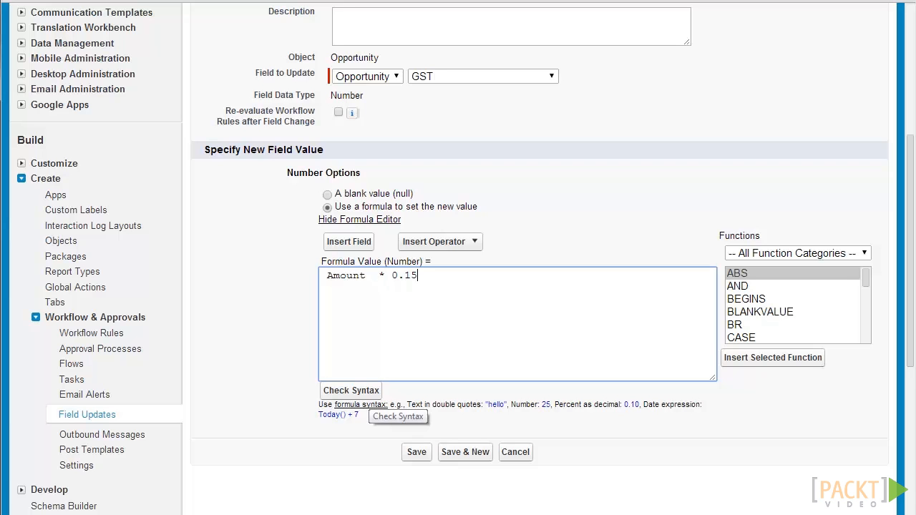
{"action": "left_click", "coordinate": [361, 392]}
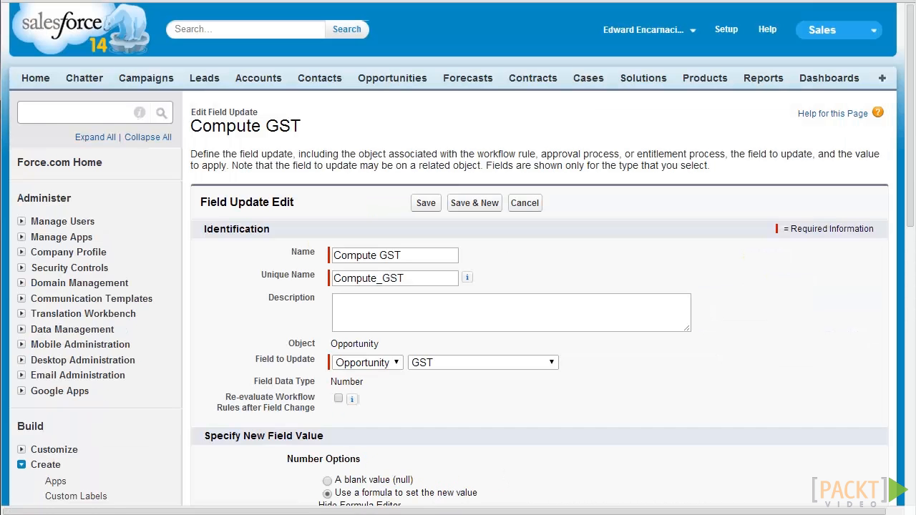
Confirm 'No syntax errors' and save Compute GST as the rule's second immediate action.
{"action": "scroll", "coordinate": [458, 286], "scroll_direction": "down", "scroll_amount": 6}
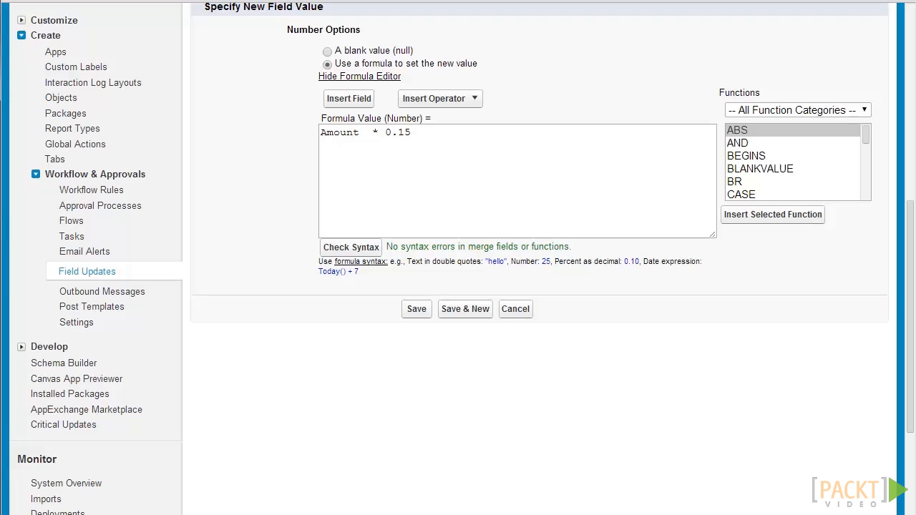
{"action": "left_click", "coordinate": [416, 309]}
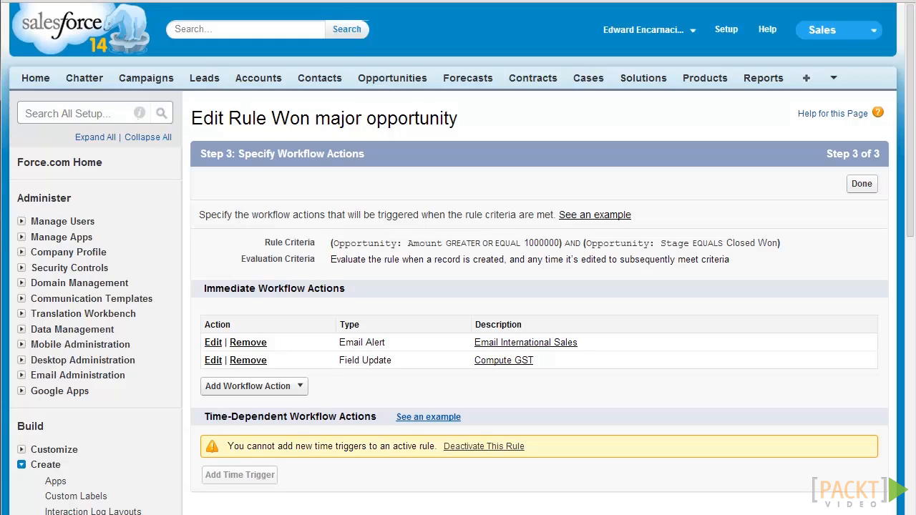
{"action": "scroll", "coordinate": [458, 286], "scroll_direction": "down", "scroll_amount": 1}
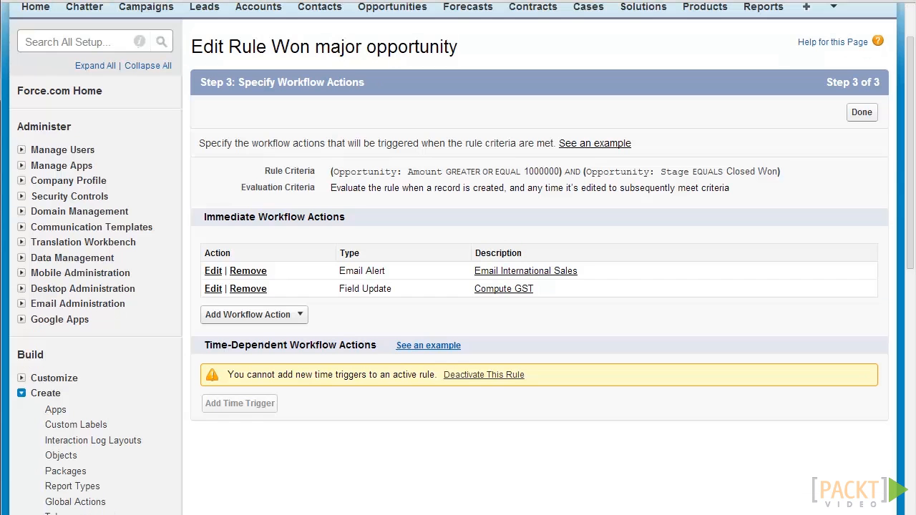
Start a New Task action and assign it to the International Sales user.
{"action": "left_click", "coordinate": [254, 315]}
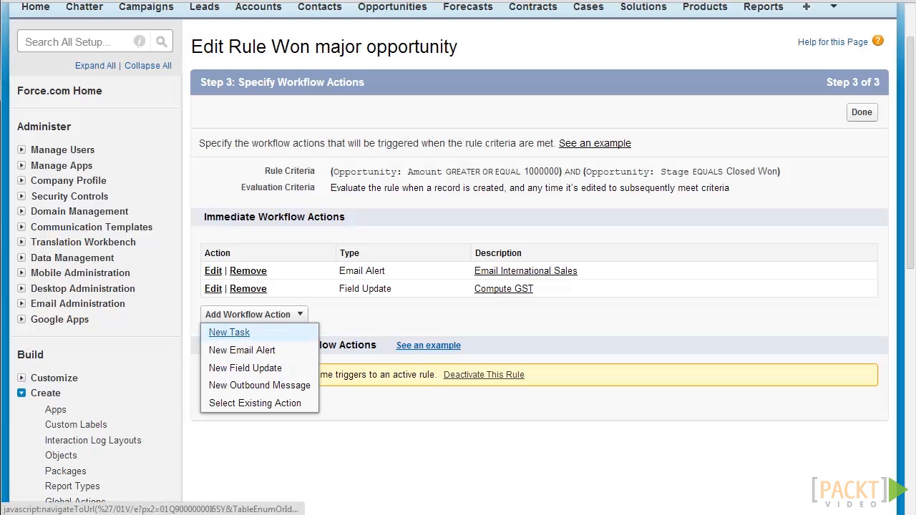
{"action": "left_click", "coordinate": [229, 332]}
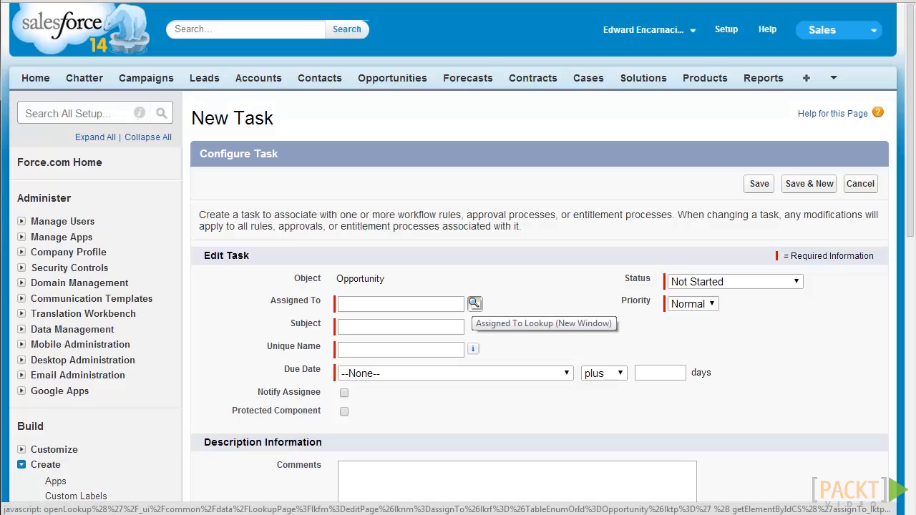
{"action": "left_click", "coordinate": [475, 304]}
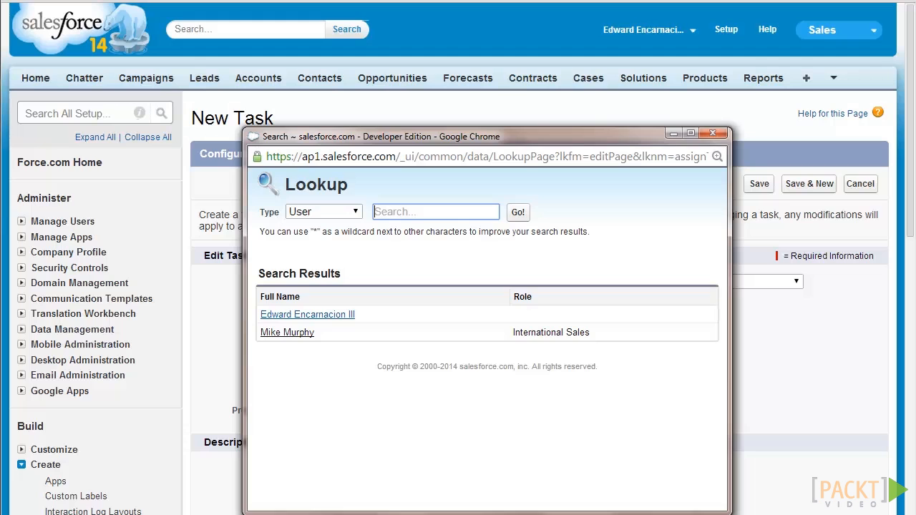
{"action": "left_click", "coordinate": [287, 332]}
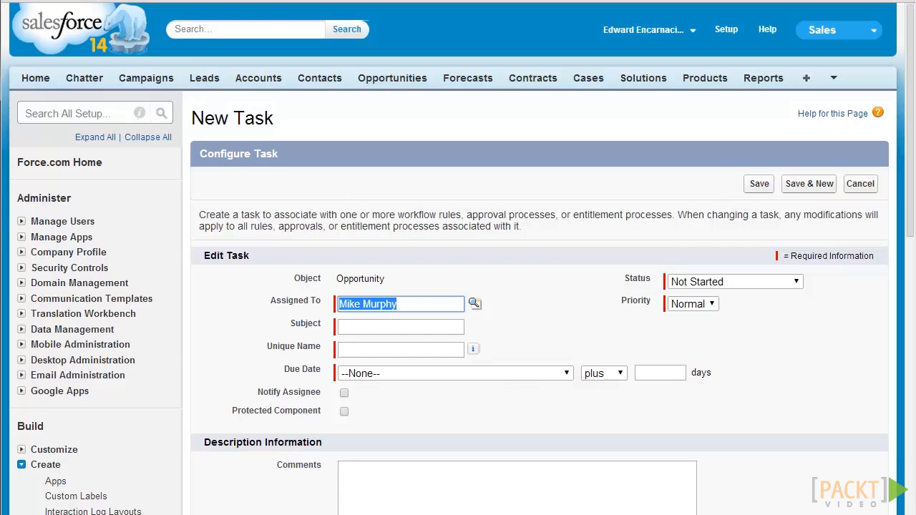
Search the assignee lookup by role for 'International Sales', then close it keeping the current assignee.
{"action": "left_click", "coordinate": [474, 303]}
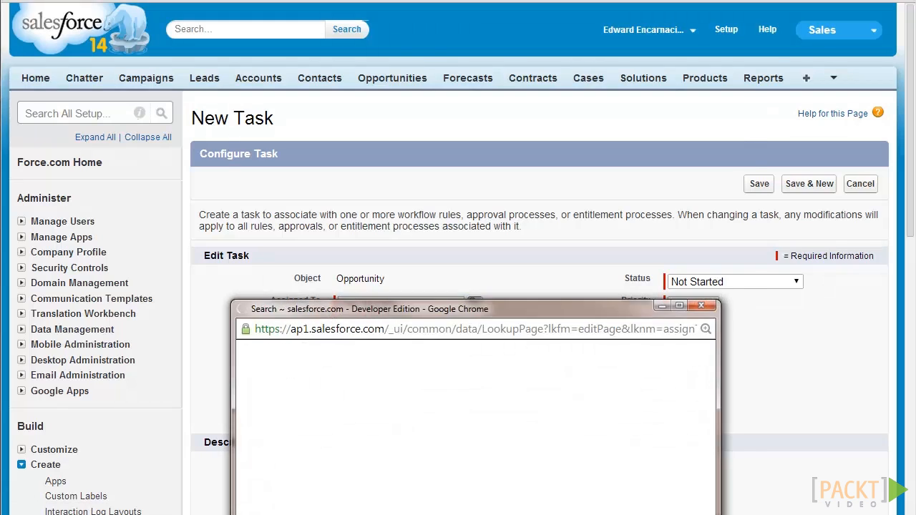
{"action": "left_click", "coordinate": [343, 167]}
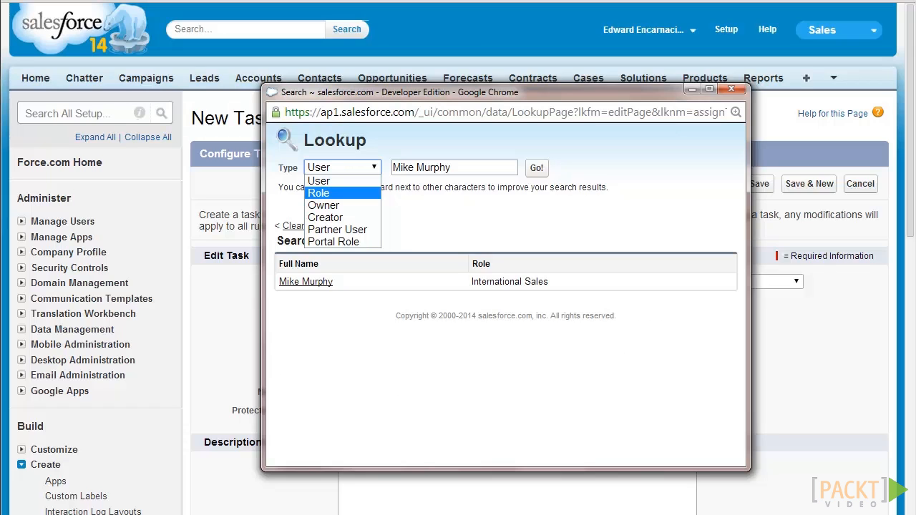
{"action": "key", "text": "Return"}
{"action": "type", "text": "International Sales"}
{"action": "key", "text": "Return"}
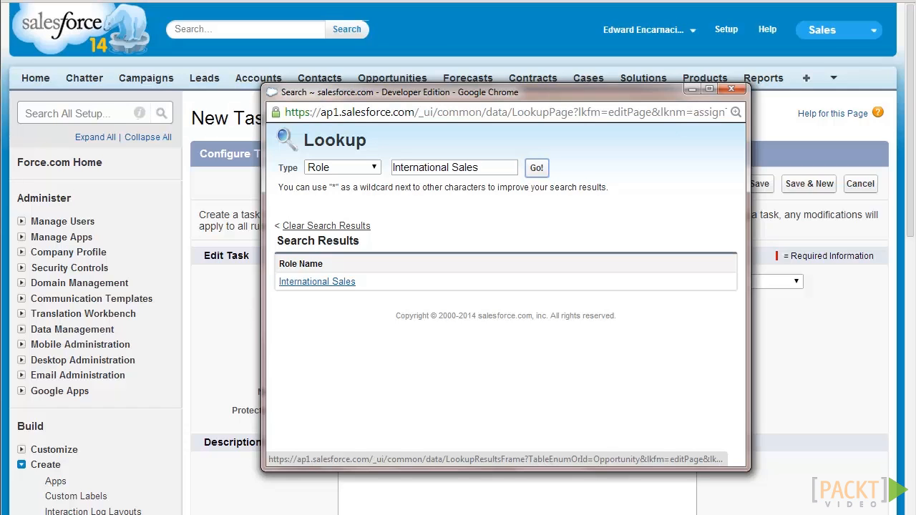
{"action": "left_click", "coordinate": [731, 89]}
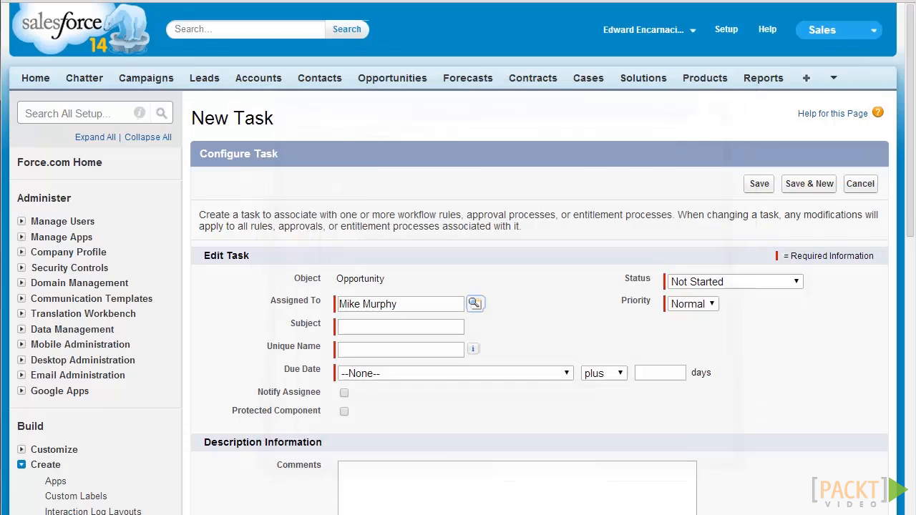
Give the task subject 'Follow Up Major Opportunity', due Rule Trigger Date plus 15 days.
{"action": "left_click", "coordinate": [401, 327]}
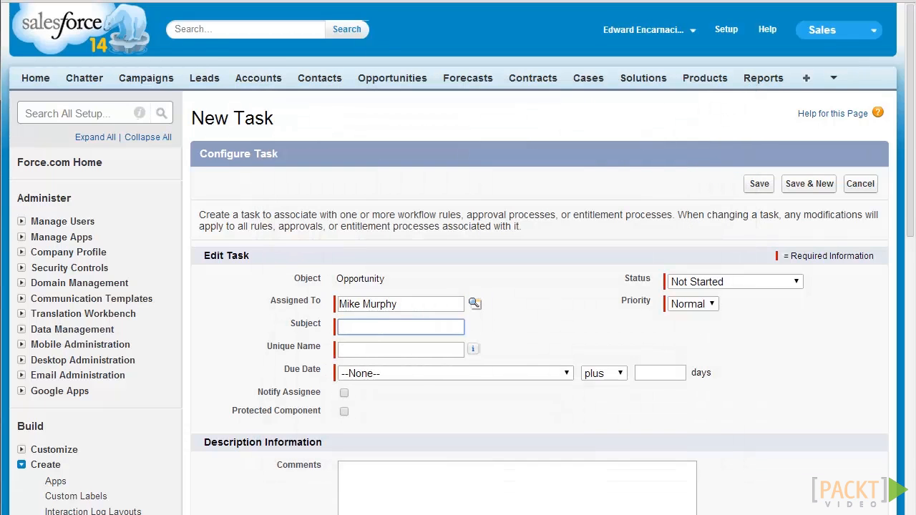
{"action": "type", "text": "Follow Up Major Op"}
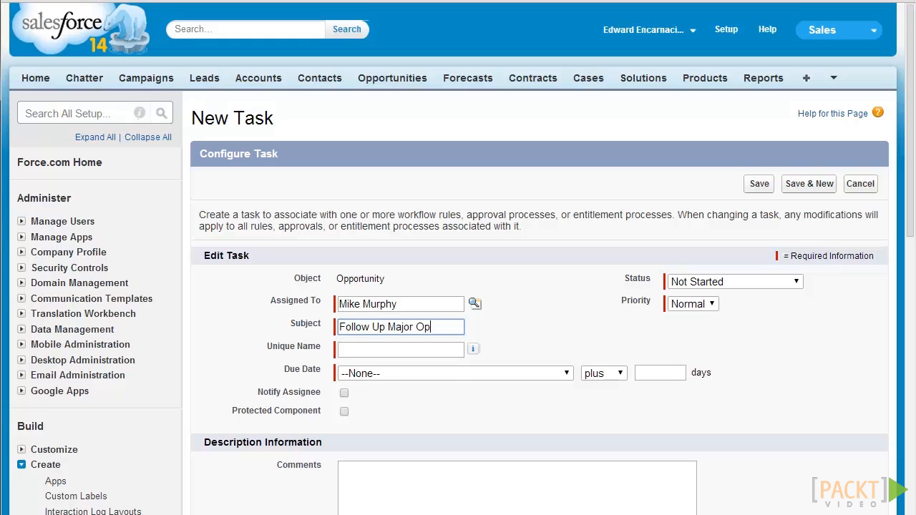
{"action": "type", "text": "portunity"}
{"action": "key", "text": "Tab"}
{"action": "key", "text": "Tab"}
{"action": "left_click", "coordinate": [455, 373]}
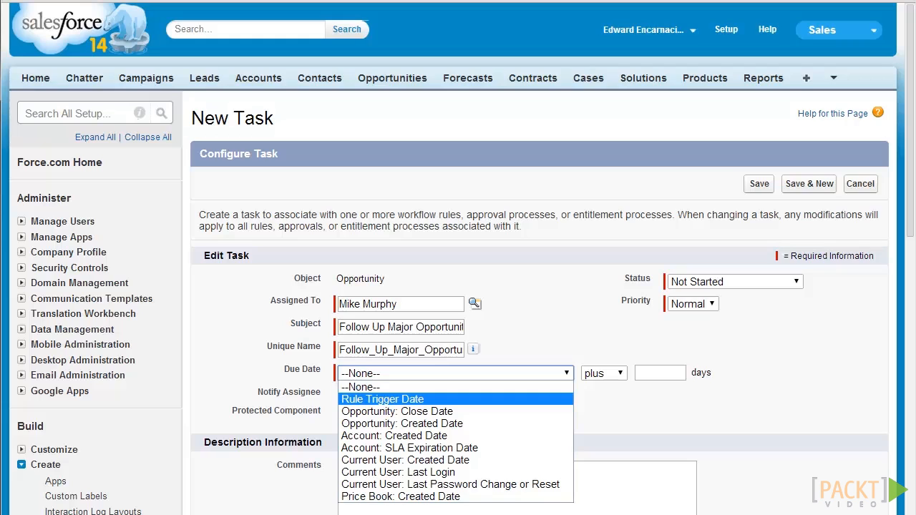
{"action": "left_click", "coordinate": [383, 399]}
{"action": "left_click", "coordinate": [660, 372]}
{"action": "type", "text": "15"}
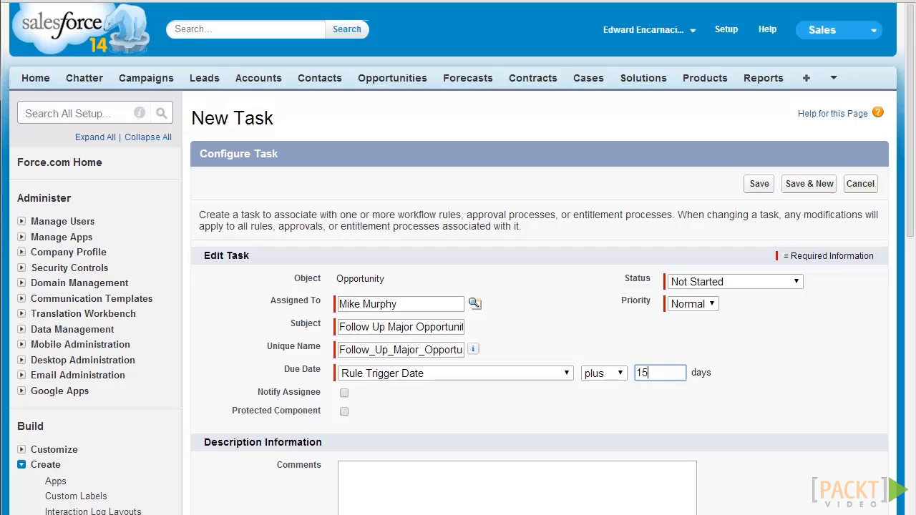
Keep status Not Started, set priority High, enable Notify Assignee, and save the task.
{"action": "left_click", "coordinate": [736, 282]}
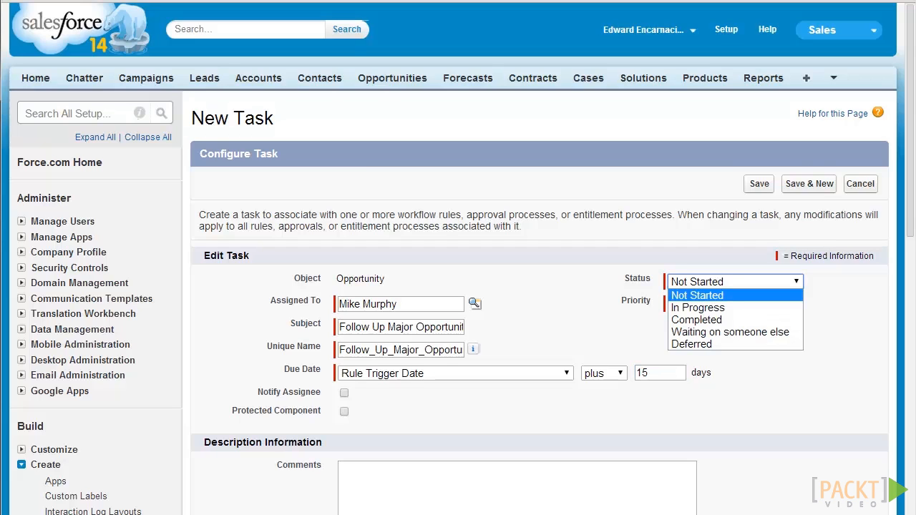
{"action": "left_click", "coordinate": [697, 296]}
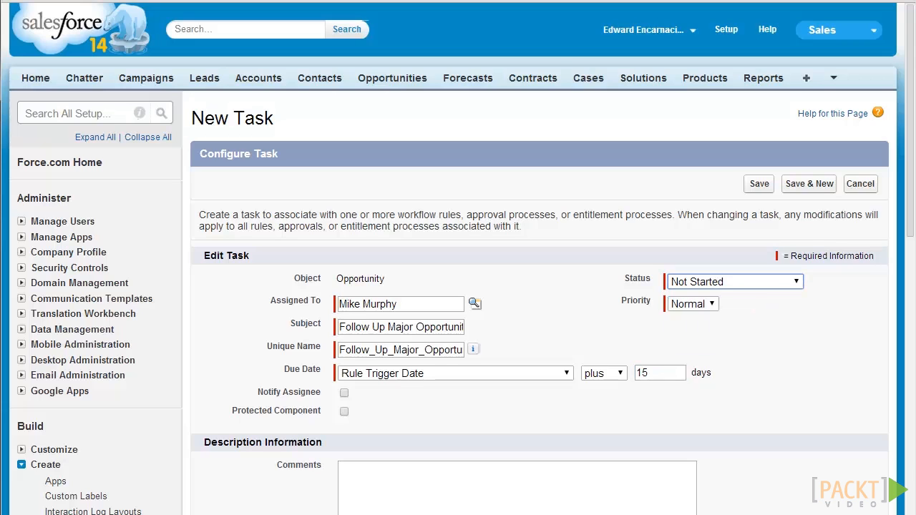
{"action": "left_click", "coordinate": [693, 303]}
{"action": "left_click", "coordinate": [685, 316]}
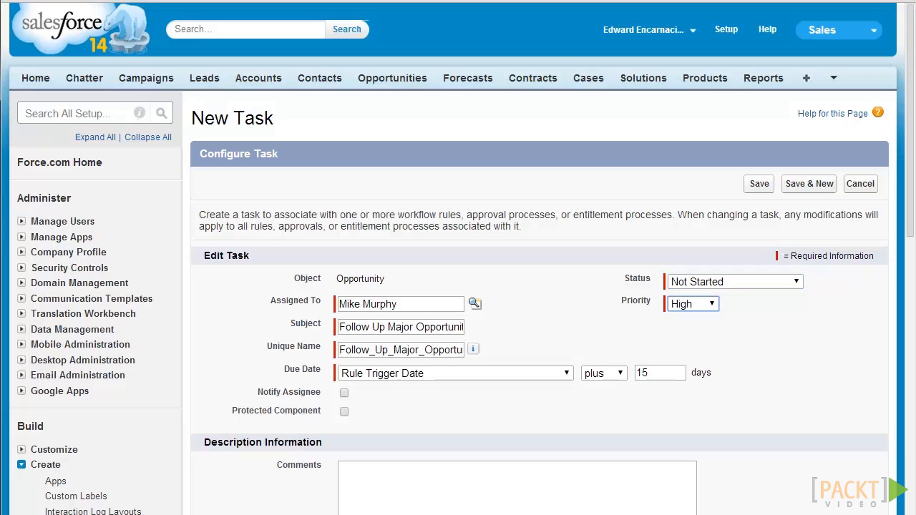
{"action": "left_click", "coordinate": [344, 392]}
{"action": "scroll", "coordinate": [458, 301], "scroll_direction": "down", "scroll_amount": 3}
{"action": "left_click", "coordinate": [458, 287]}
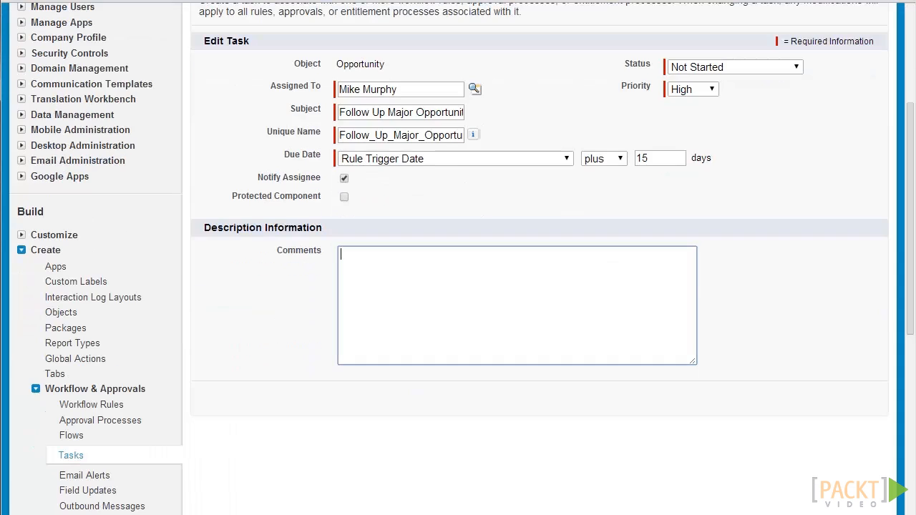
{"action": "scroll", "coordinate": [458, 286], "scroll_direction": "up", "scroll_amount": 1}
{"action": "left_click", "coordinate": [759, 41]}
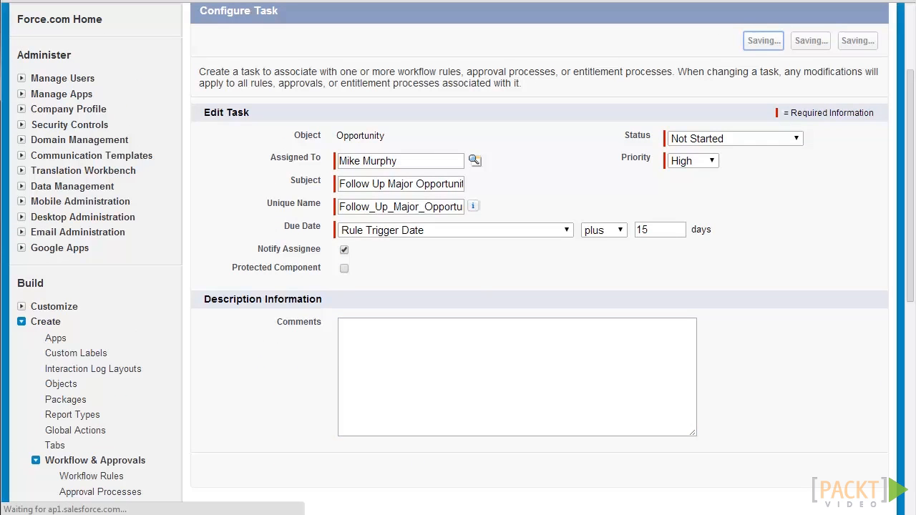